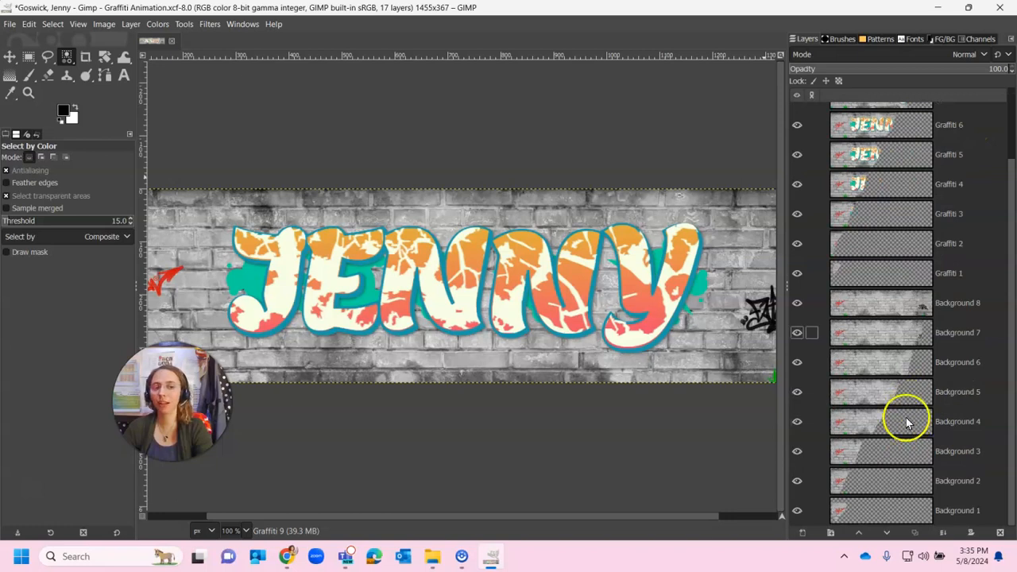
# Step: Duplicate the Graffiti 9 layer at the top of the layer stack
pyautogui.scroll(3, 847, 433)
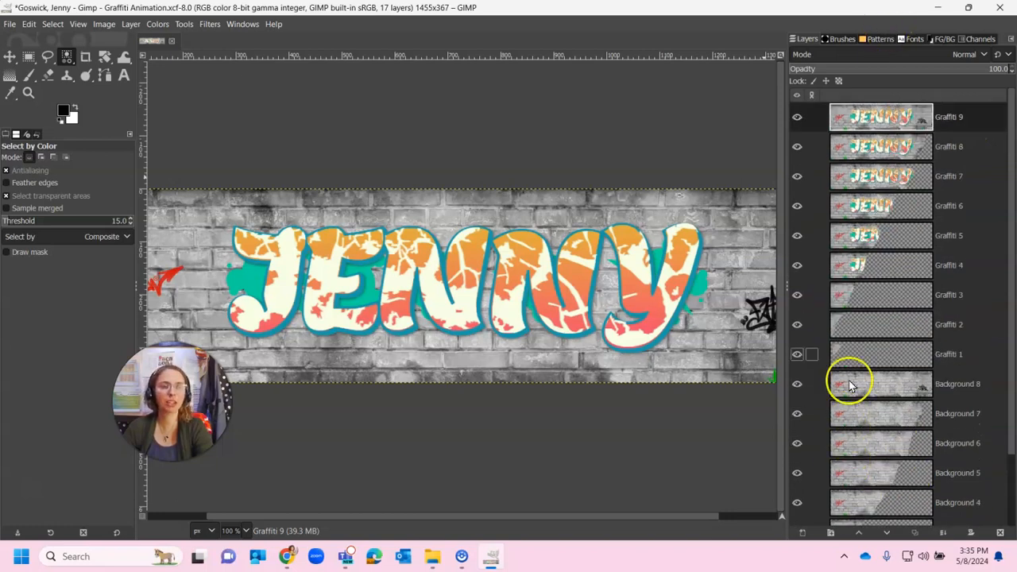
pyautogui.rightClick(903, 117)
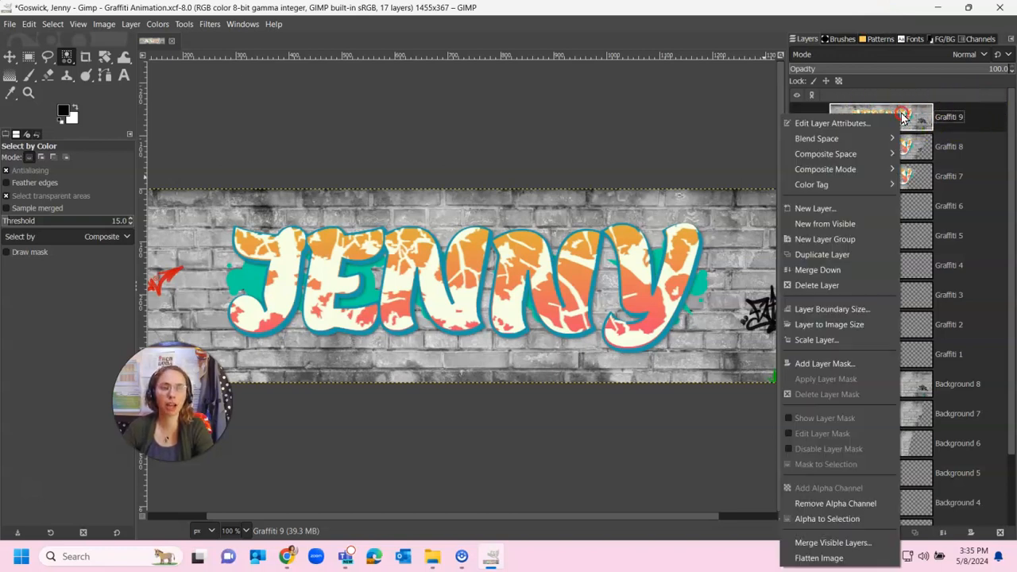
pyautogui.click(884, 254)
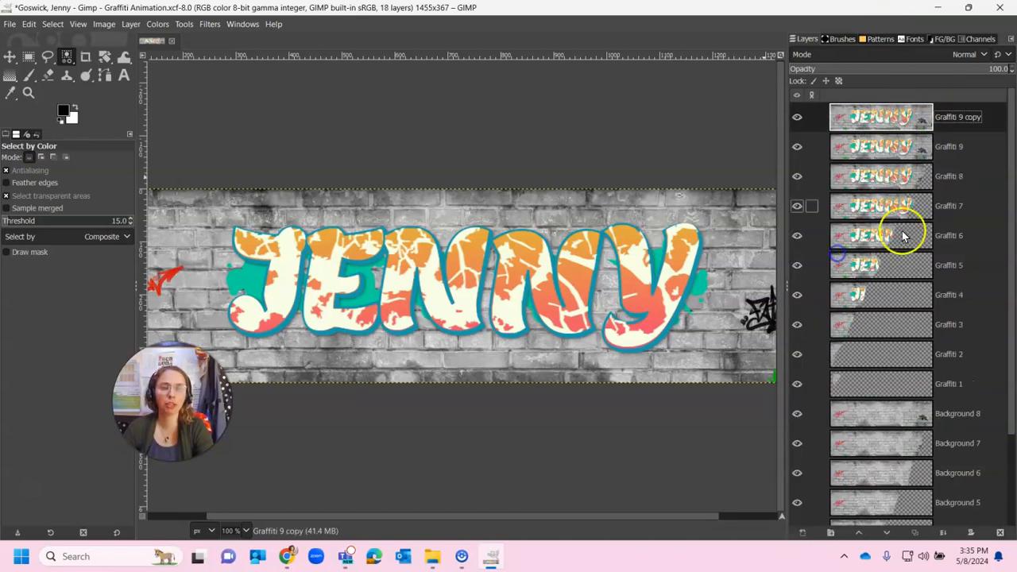
# Step: Rename the duplicated layer as Graffiti Color Change 1
pyautogui.doubleClick(959, 118)
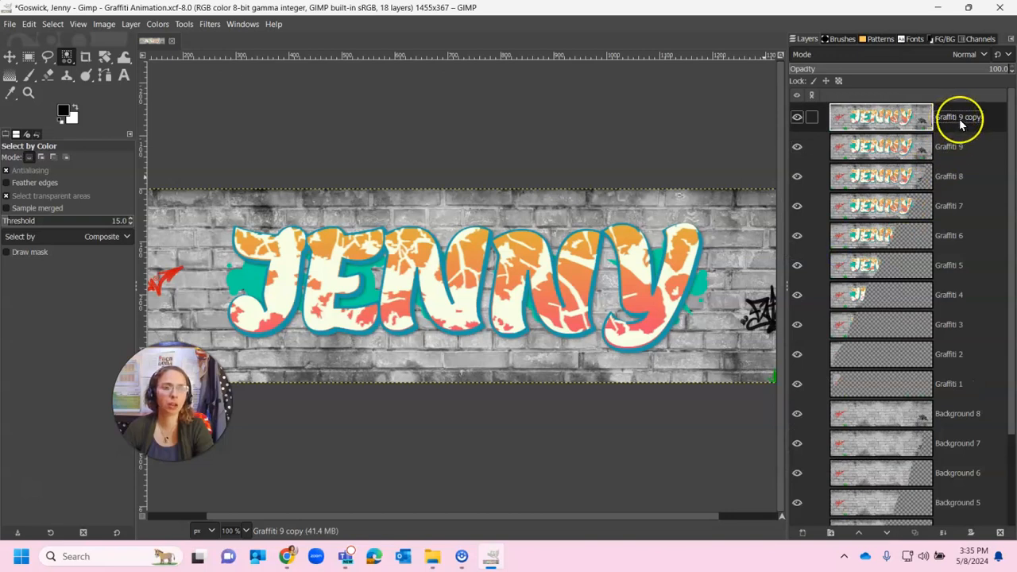
pyautogui.tripleClick(945, 118)
pyautogui.click(963, 118)
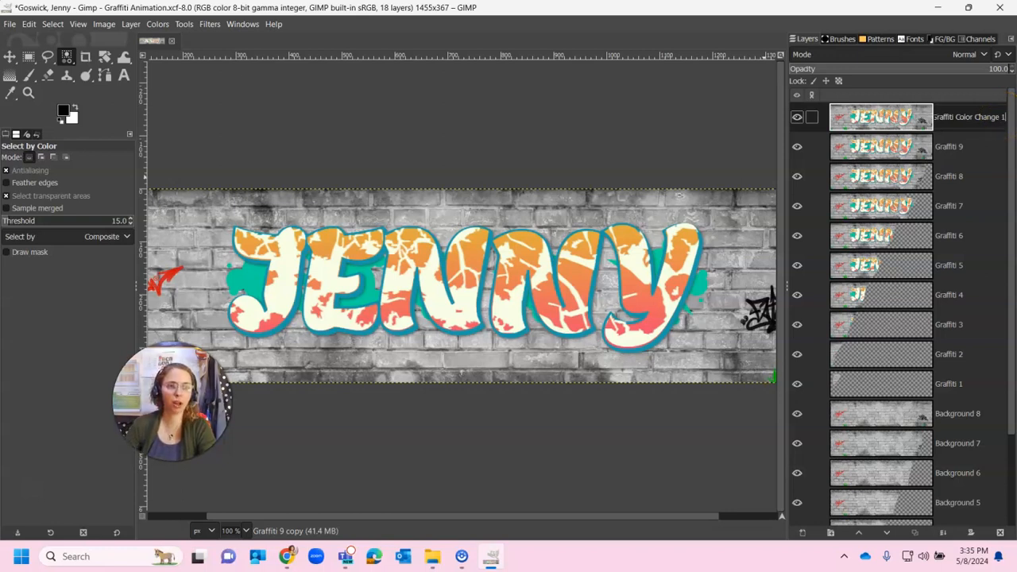
# Step: On the Graffiti Color Change 1 layer, use Select By Color to select the cream highlight areas of the letters
pyautogui.click(986, 206)
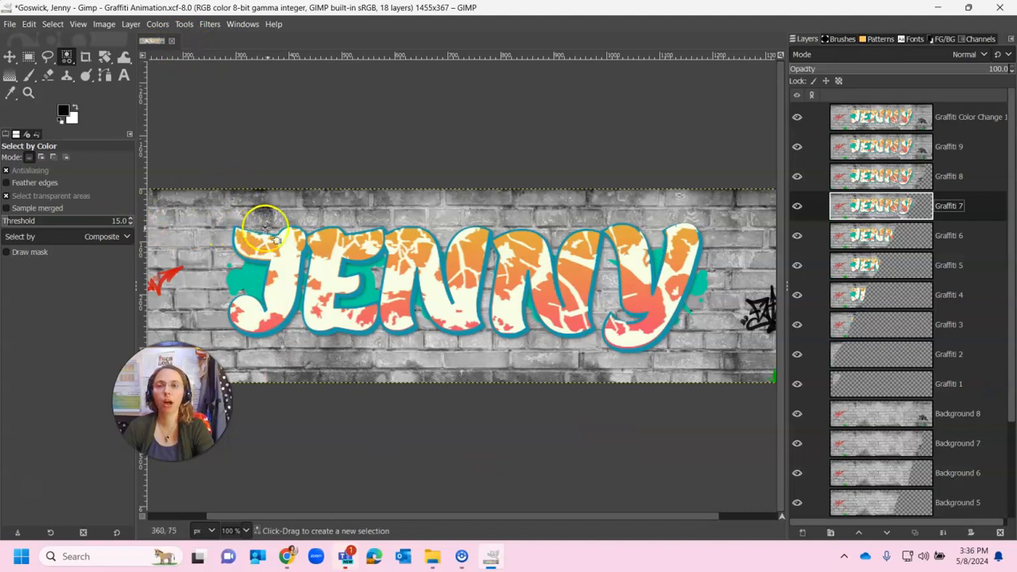
pyautogui.click(924, 117)
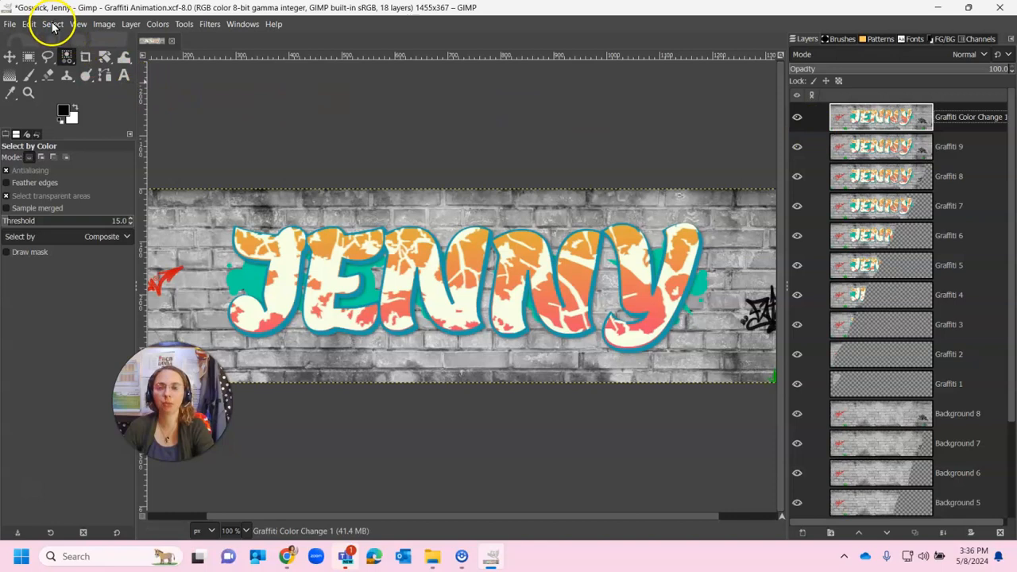
pyautogui.click(53, 27)
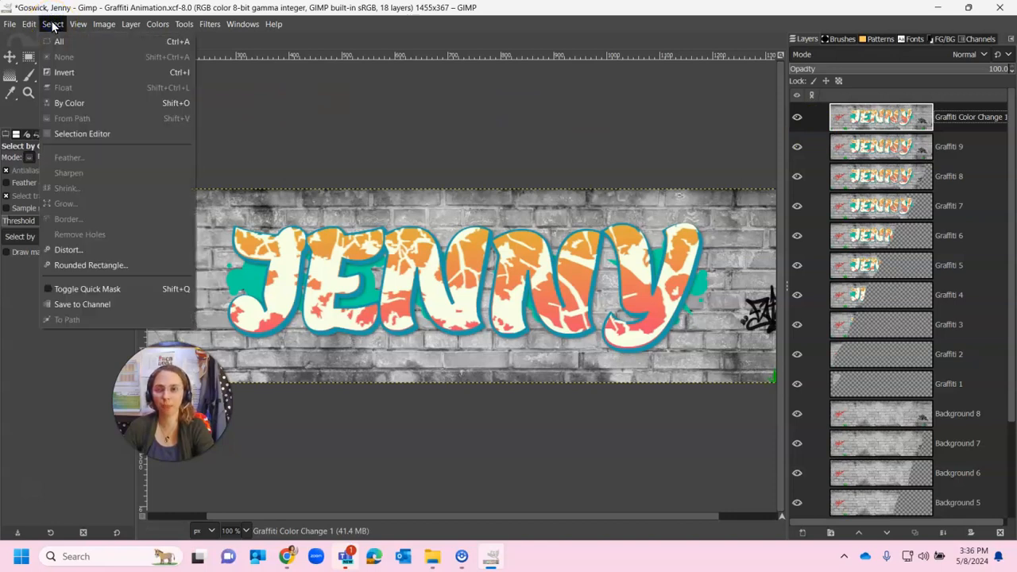
pyautogui.click(62, 103)
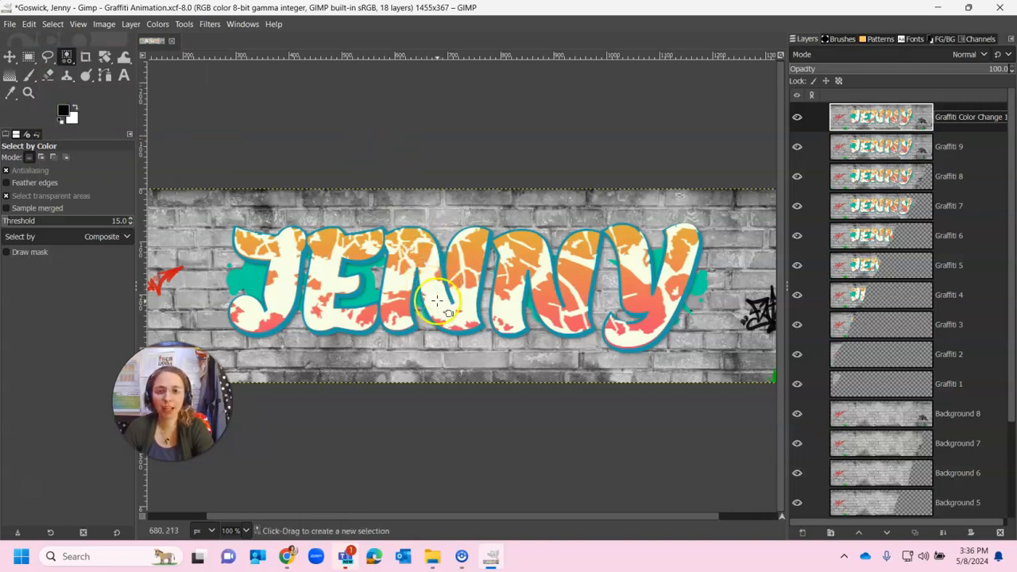
pyautogui.click(435, 296)
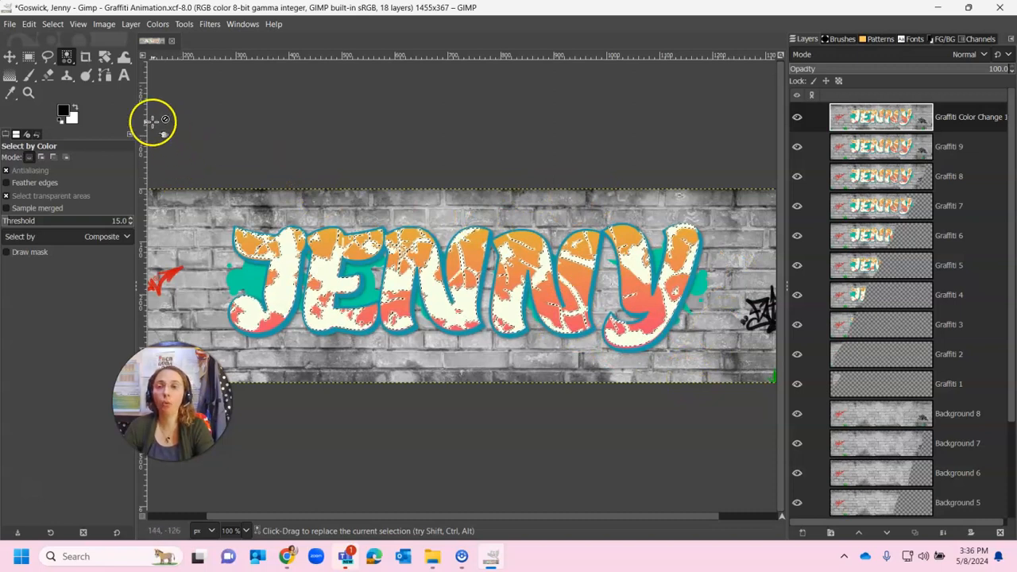
# Step: Set the foreground color to blue 2497e7 and fill the selected cream areas with it
pyautogui.click(64, 112)
pyautogui.click(66, 114)
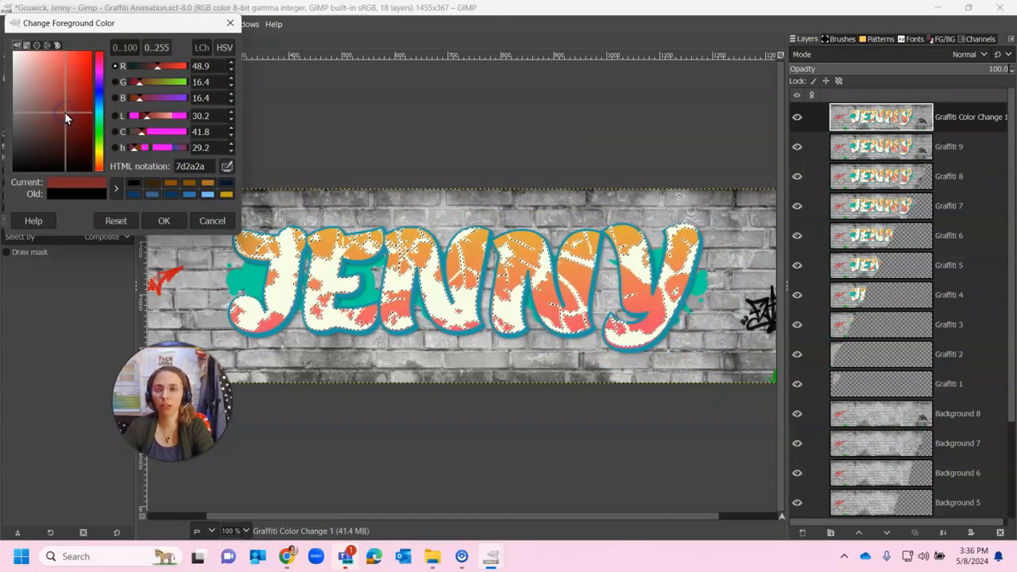
pyautogui.click(100, 92)
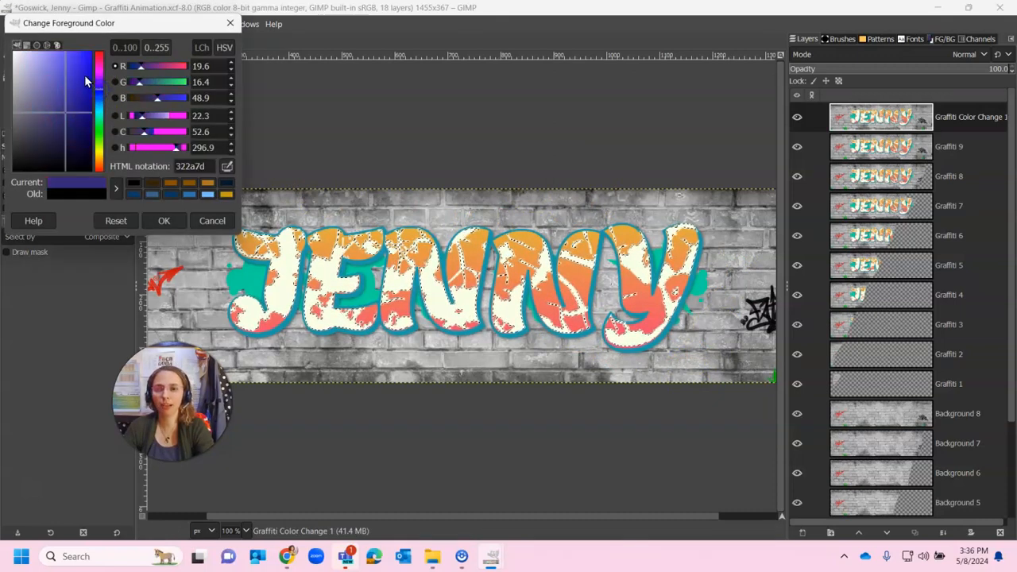
pyautogui.moveTo(77, 64)
pyautogui.mouseDown()
pyautogui.moveTo(93, 64)
pyautogui.moveTo(68, 62)
pyautogui.moveTo(91, 95)
pyautogui.moveTo(87, 68)
pyautogui.moveTo(81, 88)
pyautogui.moveTo(72, 61)
pyautogui.moveTo(80, 65)
pyautogui.mouseUp()
pyautogui.click(98, 101)
pyautogui.click(101, 121)
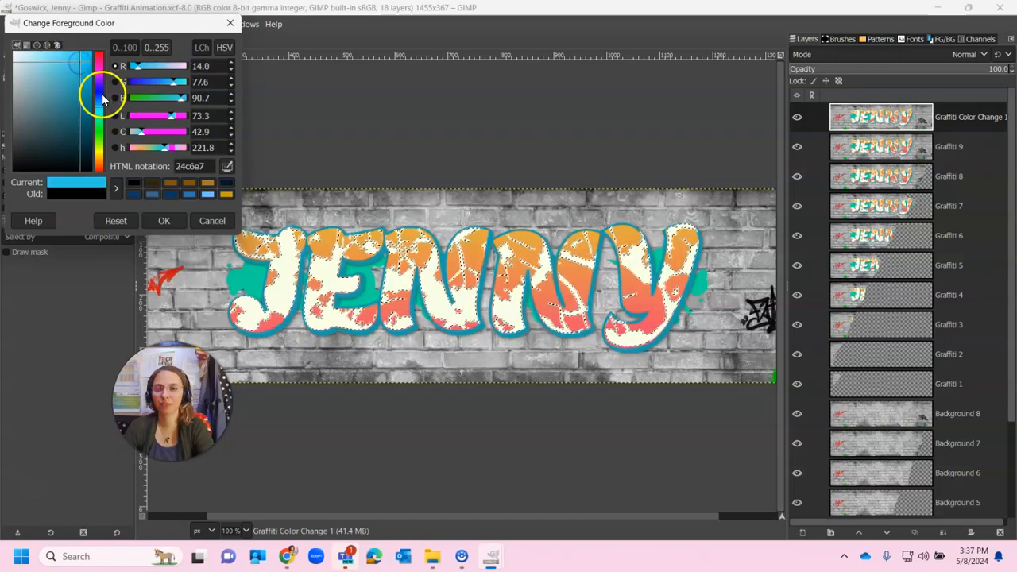
pyautogui.click(97, 90)
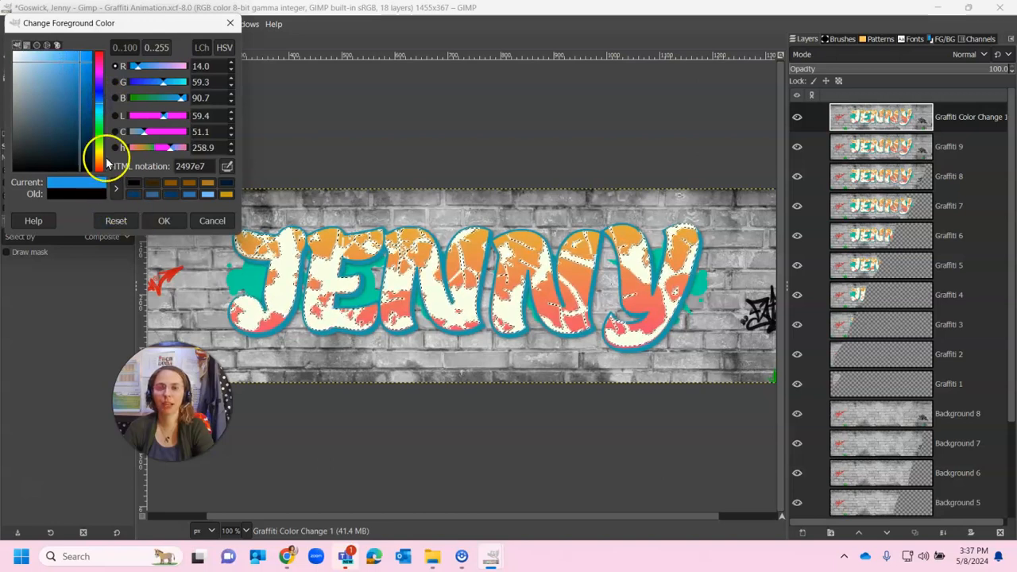
pyautogui.click(164, 220)
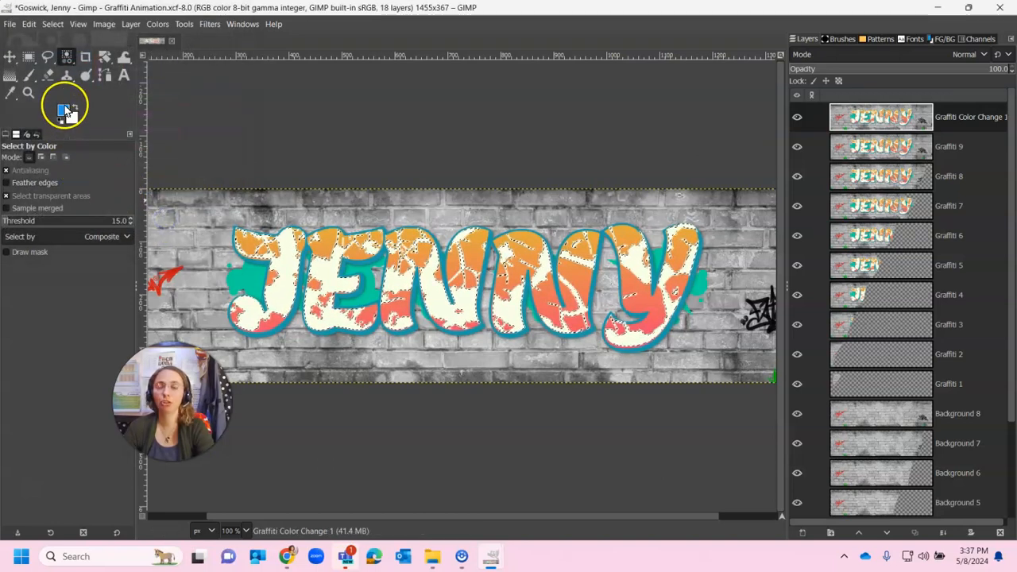
pyautogui.moveTo(68, 108); pyautogui.dragTo(321, 267)
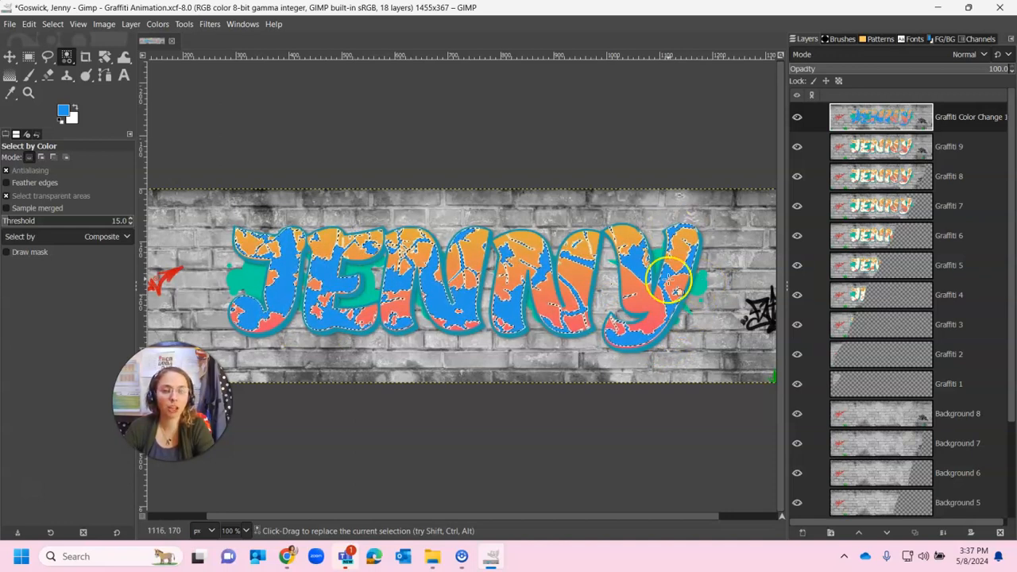
# Step: Duplicate the Graffiti Color Change 1 layer and rename the copy Graffiti Color Change 2
pyautogui.rightClick(896, 119)
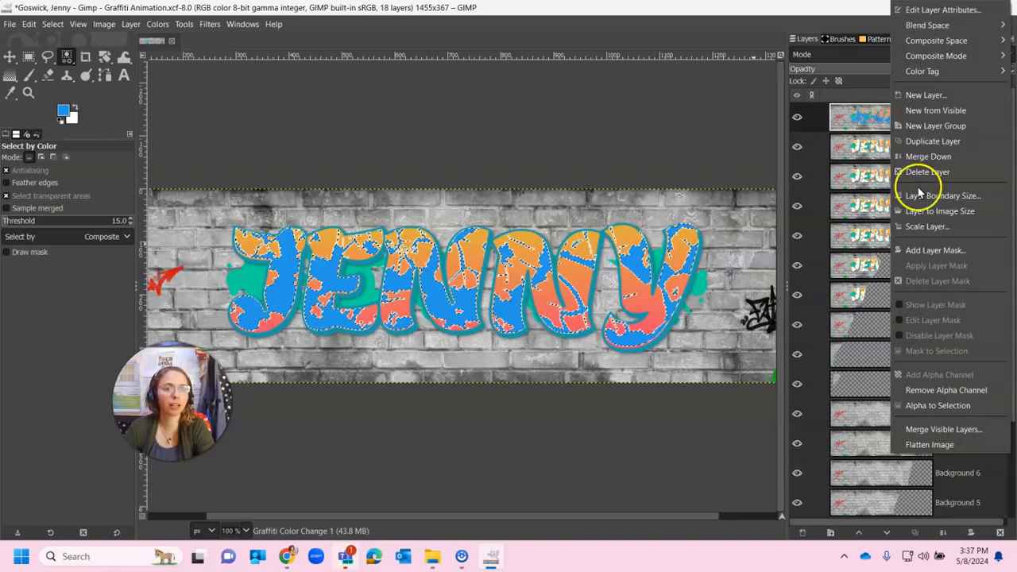
pyautogui.click(926, 141)
pyautogui.rightClick(1000, 117)
pyautogui.doubleClick(992, 119)
pyautogui.click(994, 117)
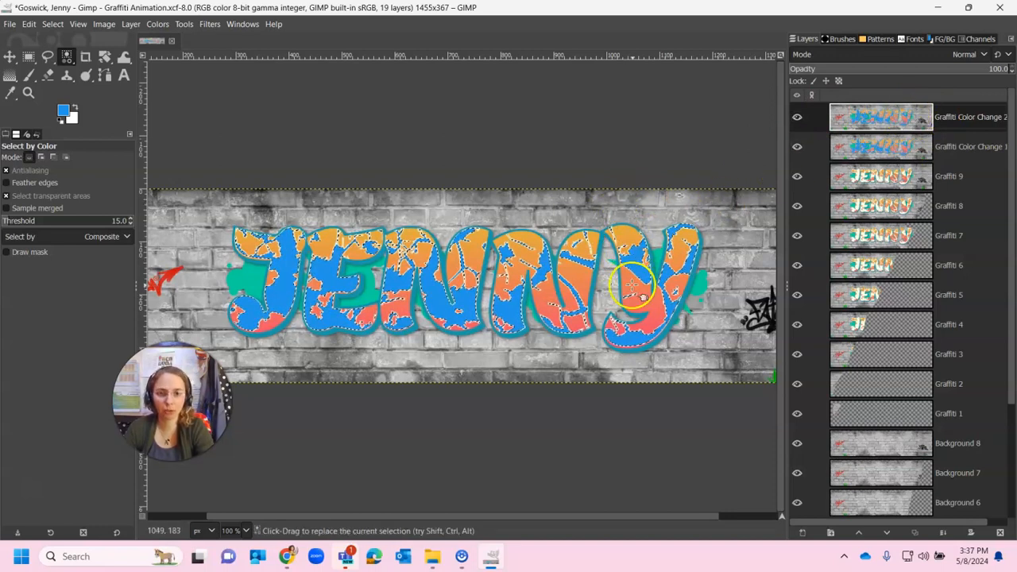
# Step: Select the teal letter outline by color, set the foreground to black, and fill the outline with black
pyautogui.click(667, 332)
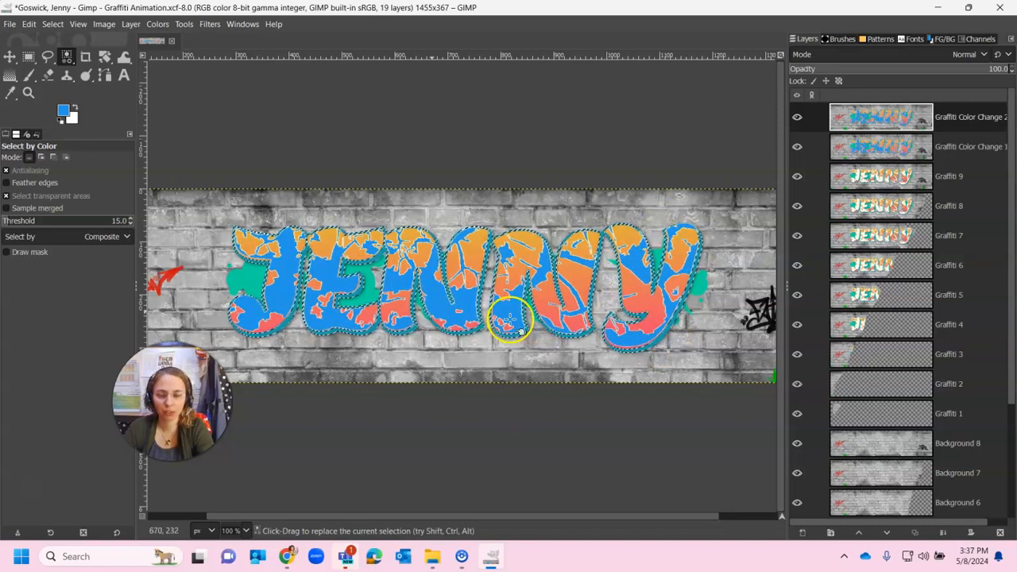
pyautogui.click(62, 111)
pyautogui.moveTo(61, 107); pyautogui.dragTo(3, 199)
pyautogui.click(163, 221)
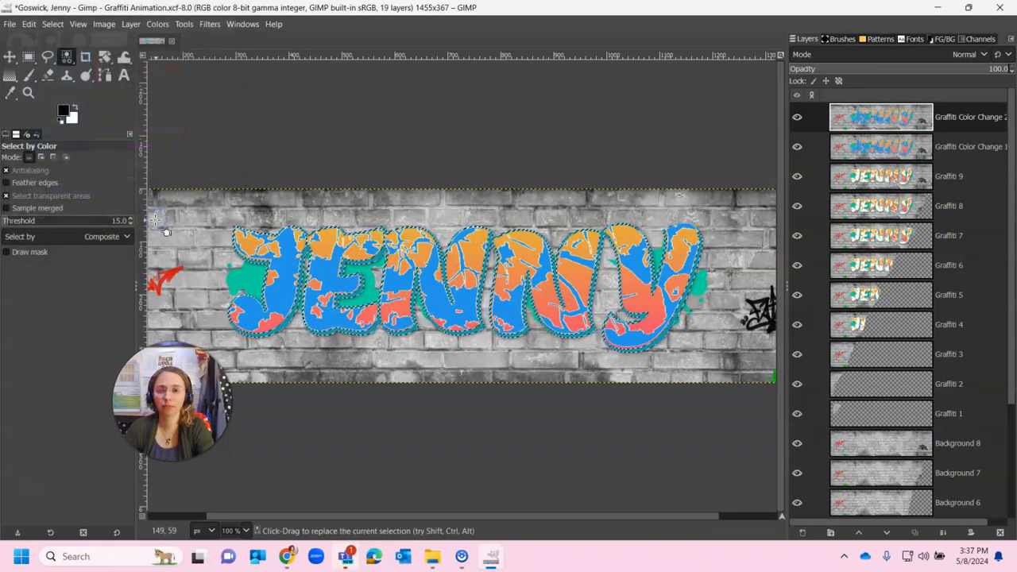
pyautogui.moveTo(66, 114); pyautogui.dragTo(239, 245)
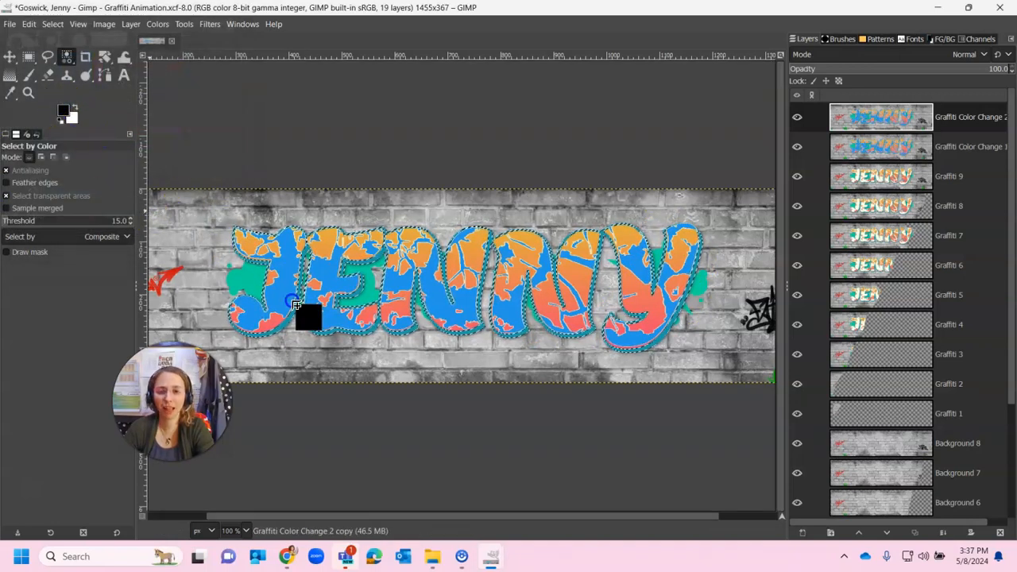
pyautogui.moveTo(291, 314); pyautogui.dragTo(293, 315)
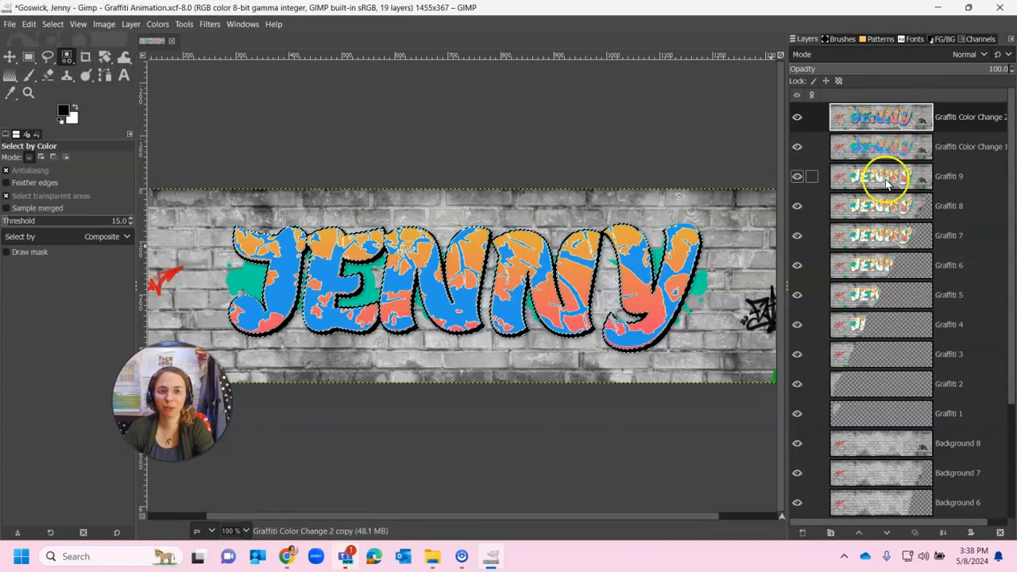
# Step: Duplicate the top layer and rename the copy Graffiti Color Change 3
pyautogui.rightClick(901, 110)
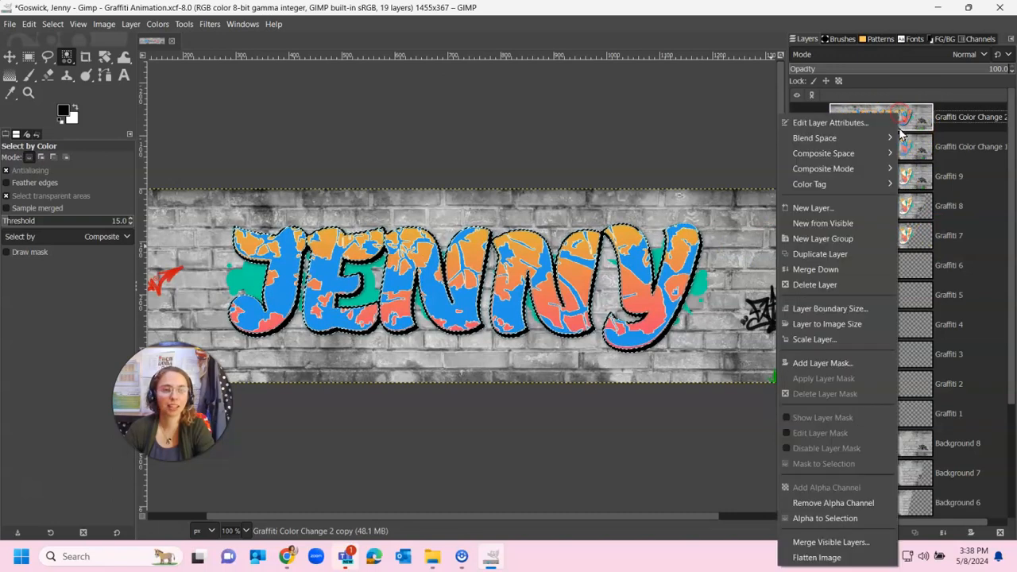
pyautogui.click(847, 252)
pyautogui.doubleClick(992, 117)
pyautogui.press('Return')
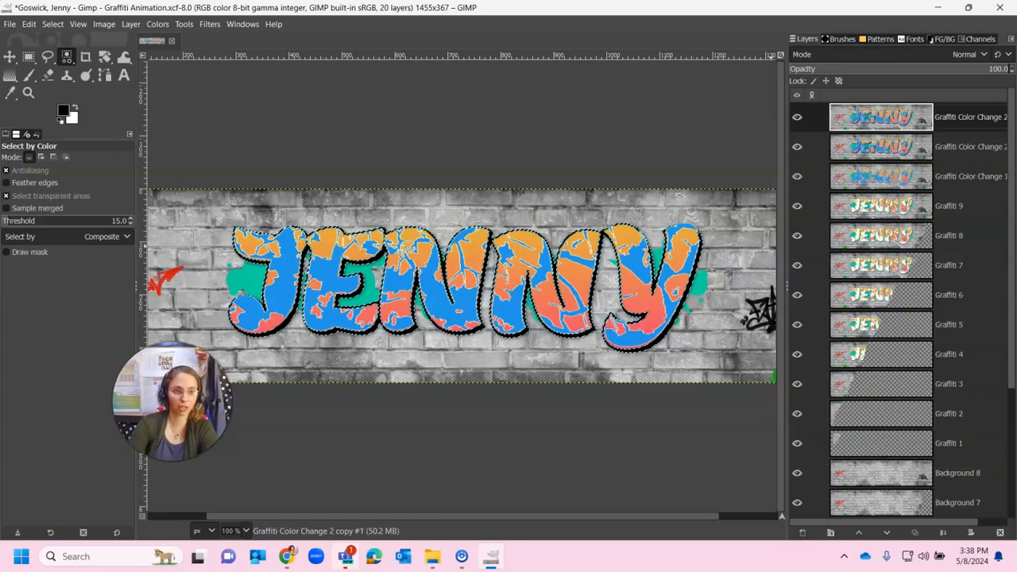
pyautogui.click(995, 115)
pyautogui.moveTo(1005, 117); pyautogui.dragTo(1016, 117)
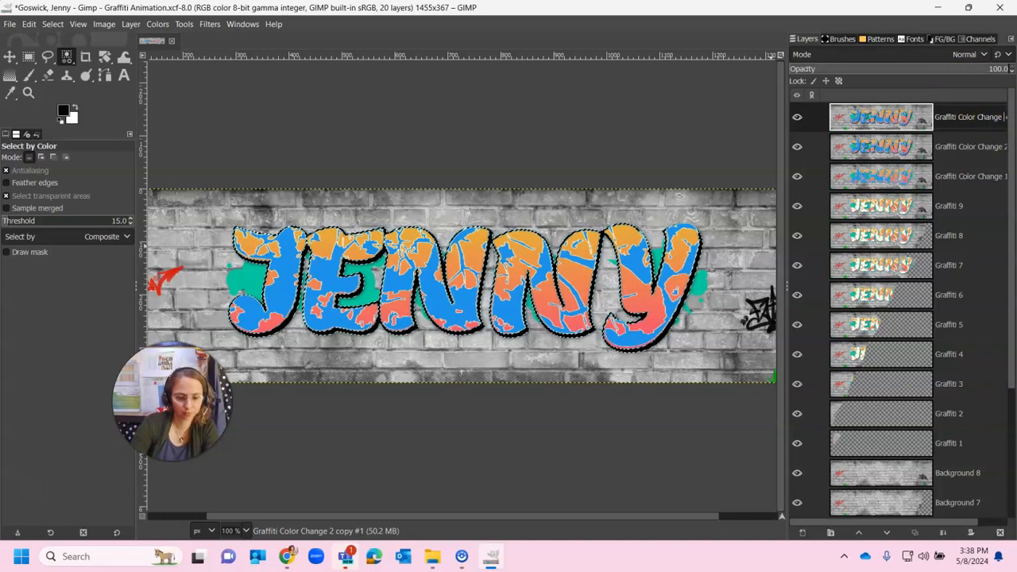
pyautogui.click(788, 291)
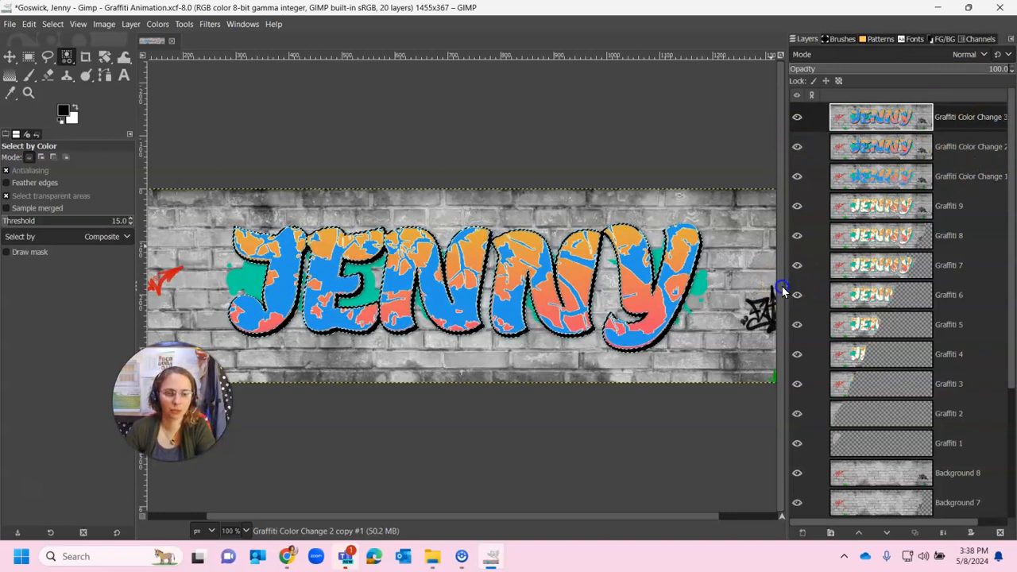
pyautogui.moveTo(785, 286); pyautogui.dragTo(762, 286)
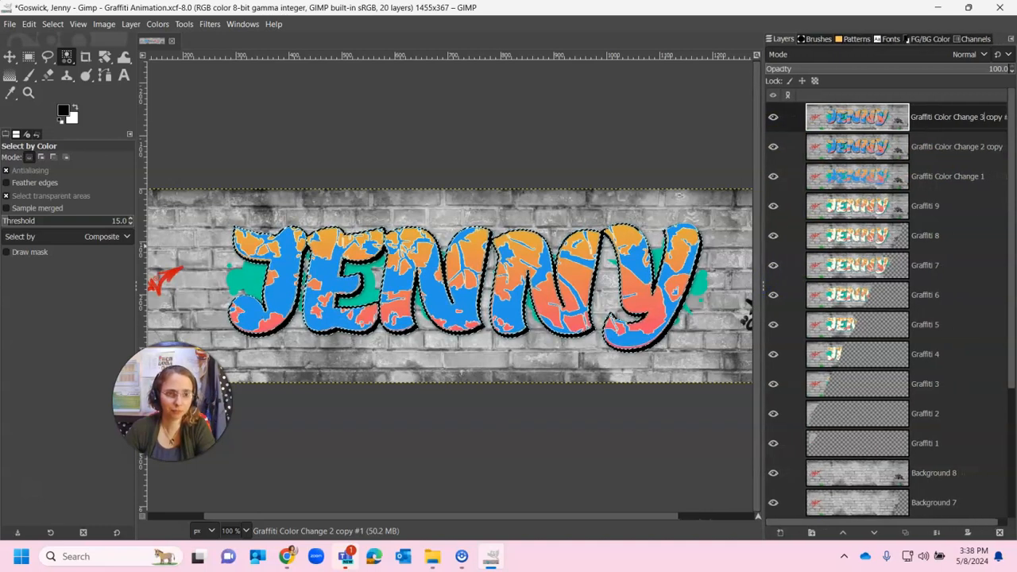
pyautogui.click(988, 119)
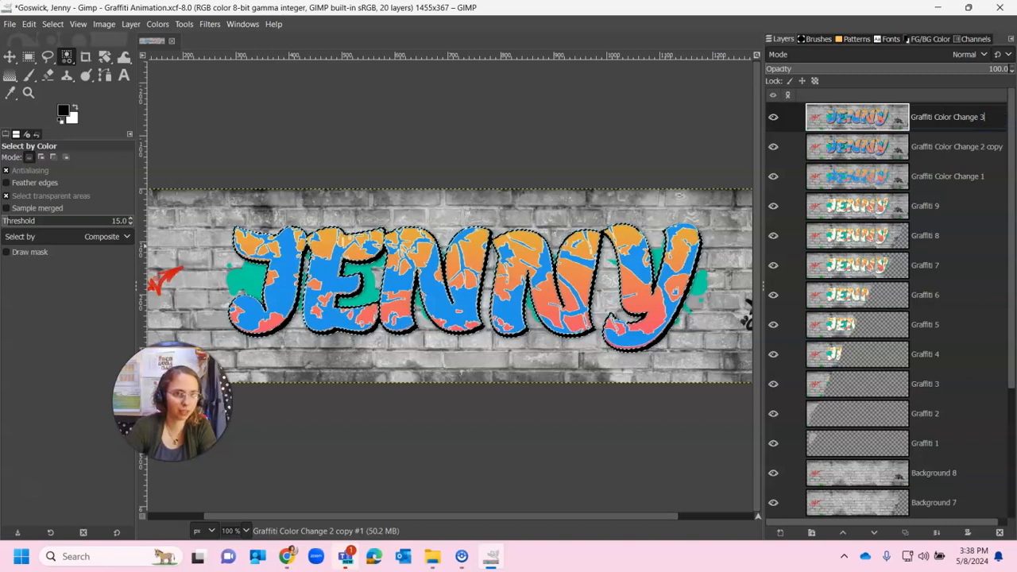
# Step: Rename the second layer from Graffiti Color Change 2 copy to Graffiti Color Change 2
pyautogui.doubleClick(991, 147)
pyautogui.click(992, 146)
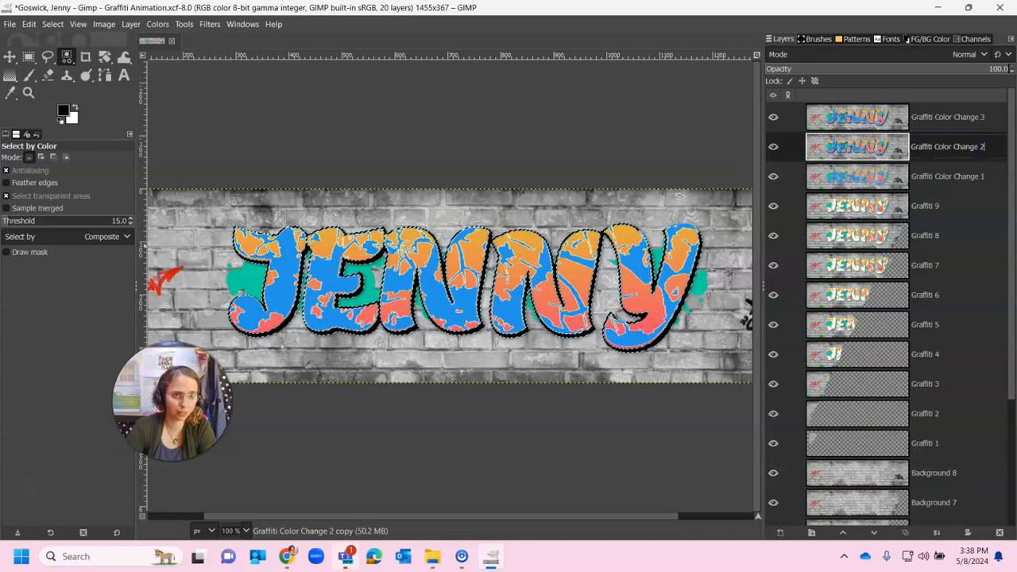
pyautogui.click(956, 115)
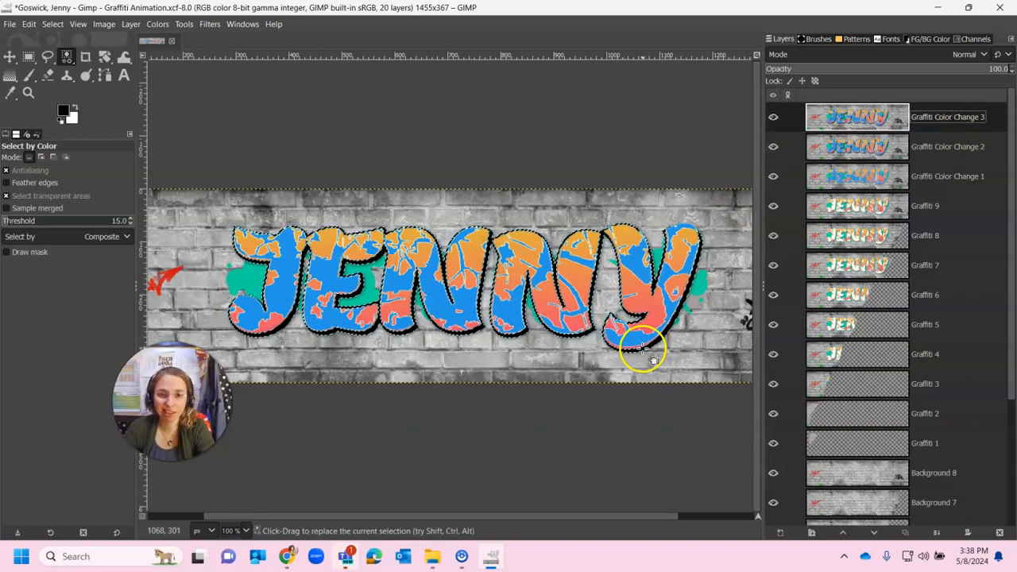
# Step: Select the green paint splashes by color and fill them with yellow fffb37 on the Graffiti Color Change 3 layer
pyautogui.click(371, 294)
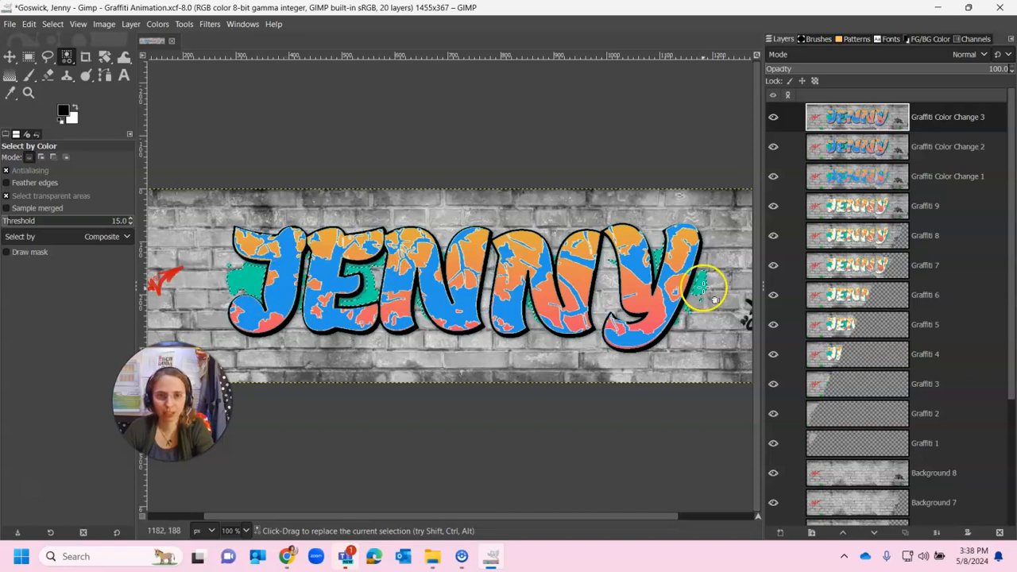
pyautogui.click(64, 111)
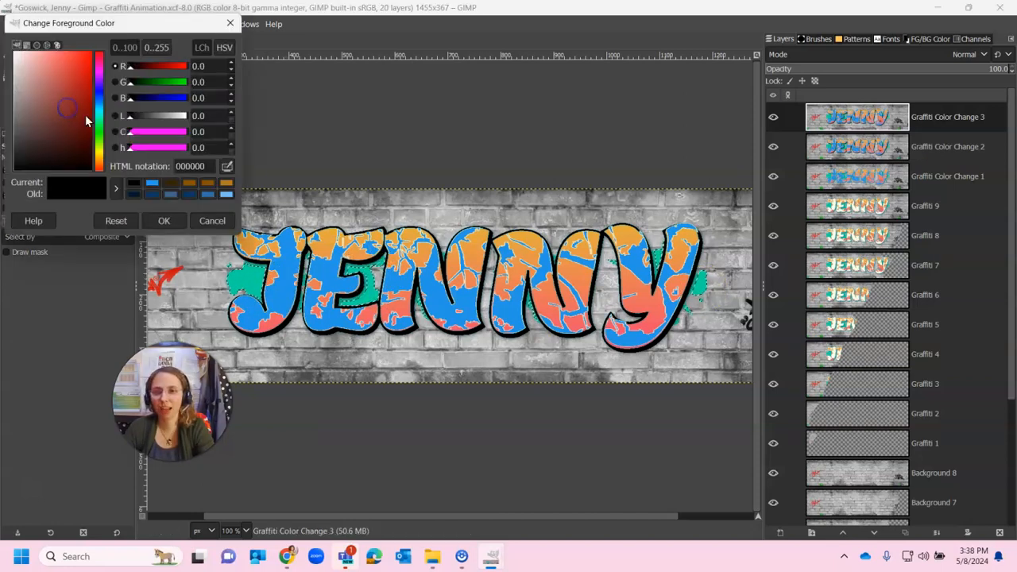
pyautogui.click(98, 150)
pyautogui.click(75, 87)
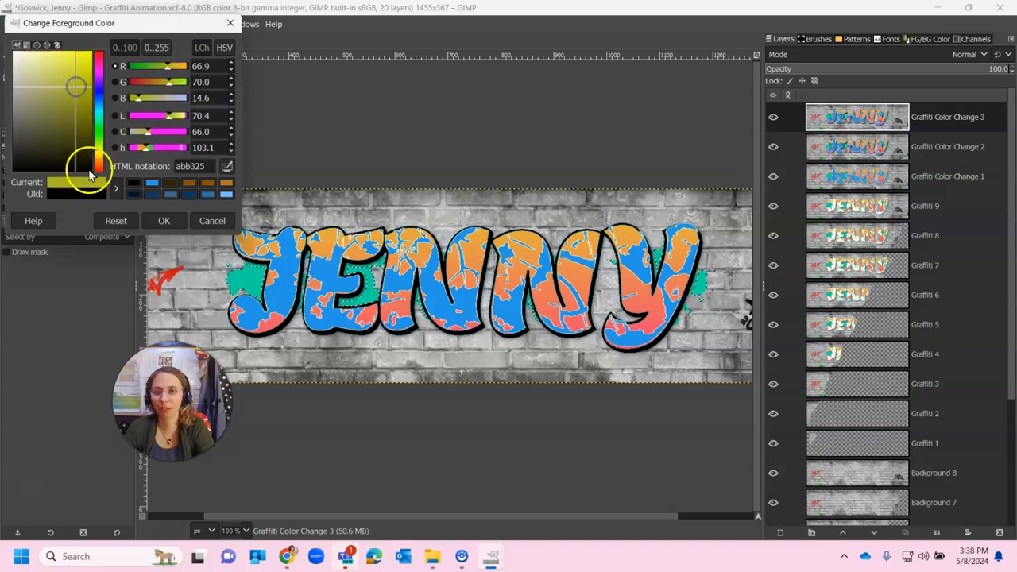
pyautogui.click(99, 151)
pyautogui.click(79, 57)
pyautogui.moveTo(78, 55); pyautogui.dragTo(79, 54)
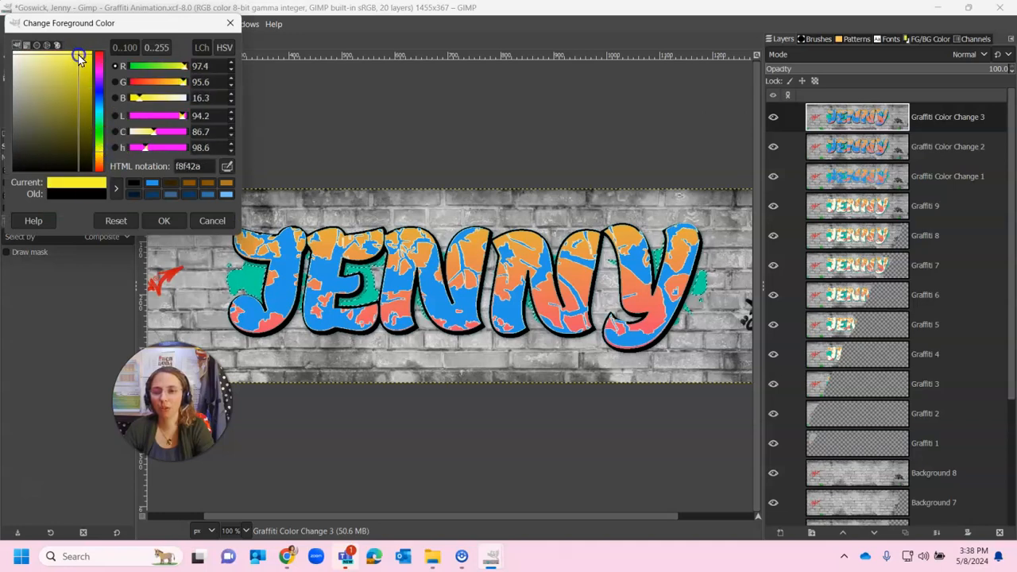
pyautogui.click(155, 220)
pyautogui.moveTo(67, 116); pyautogui.dragTo(230, 321)
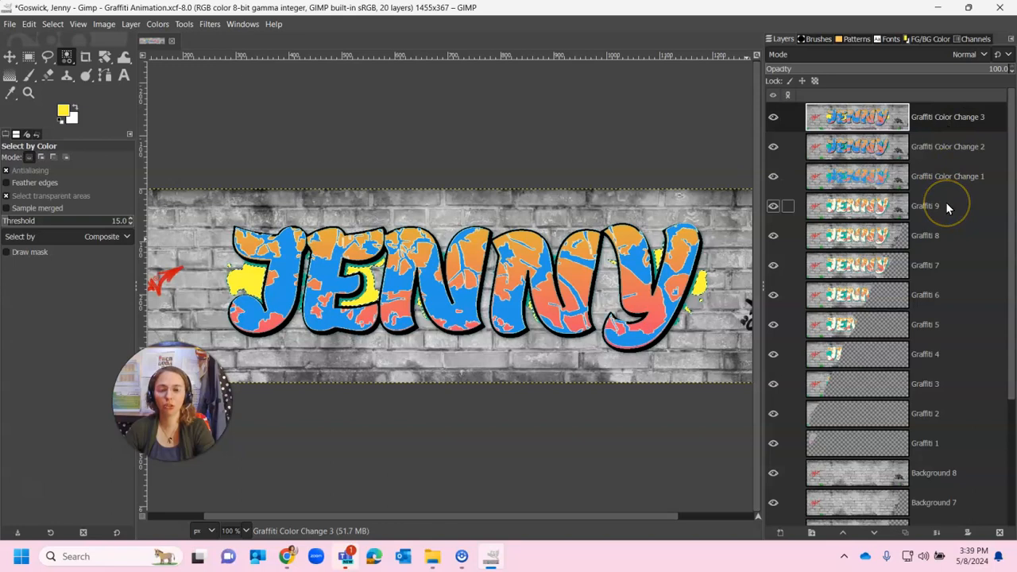
# Step: Clear the selection and save the GIMP project file
pyautogui.click(51, 23)
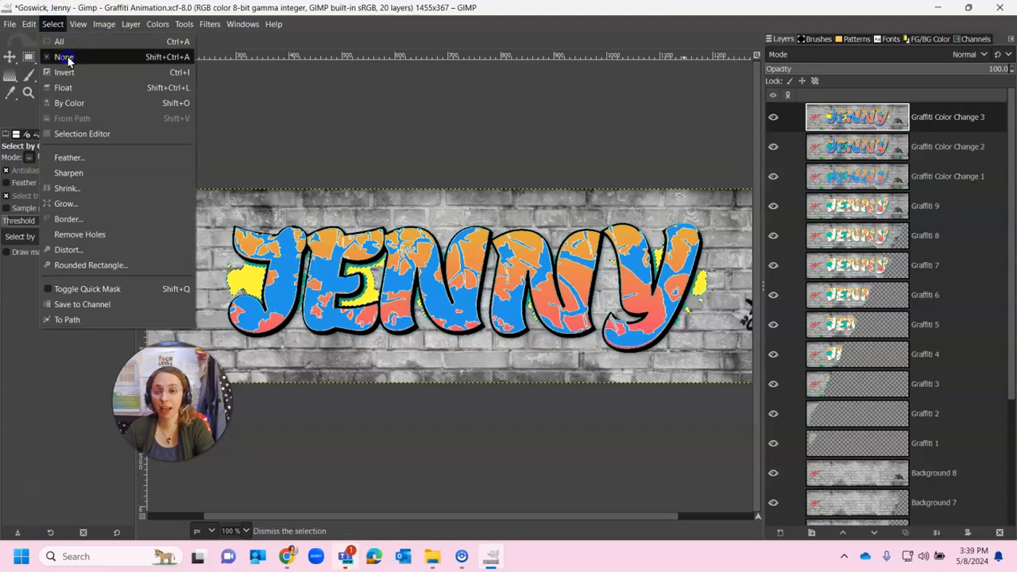
pyautogui.click(64, 56)
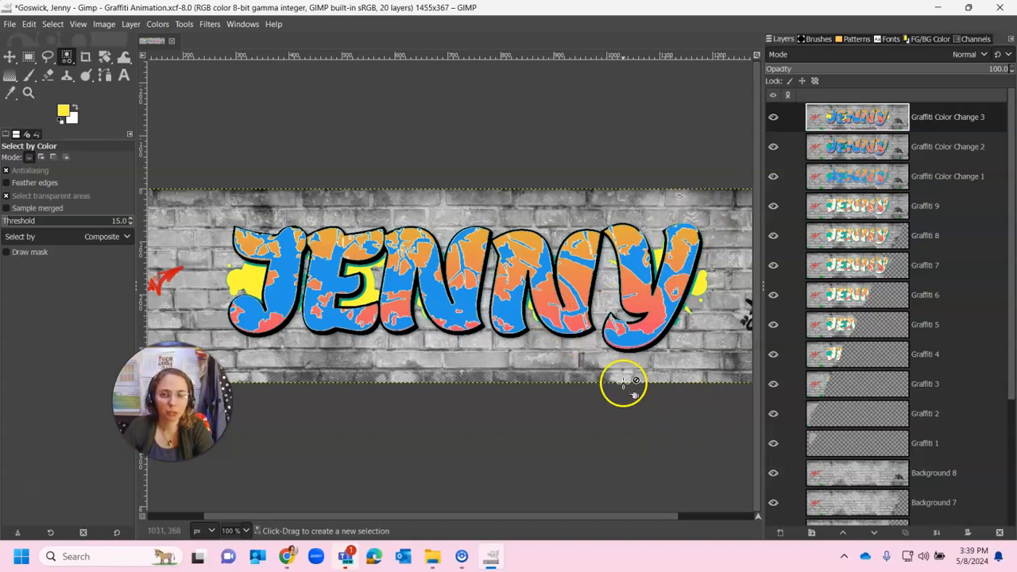
pyautogui.click(9, 27)
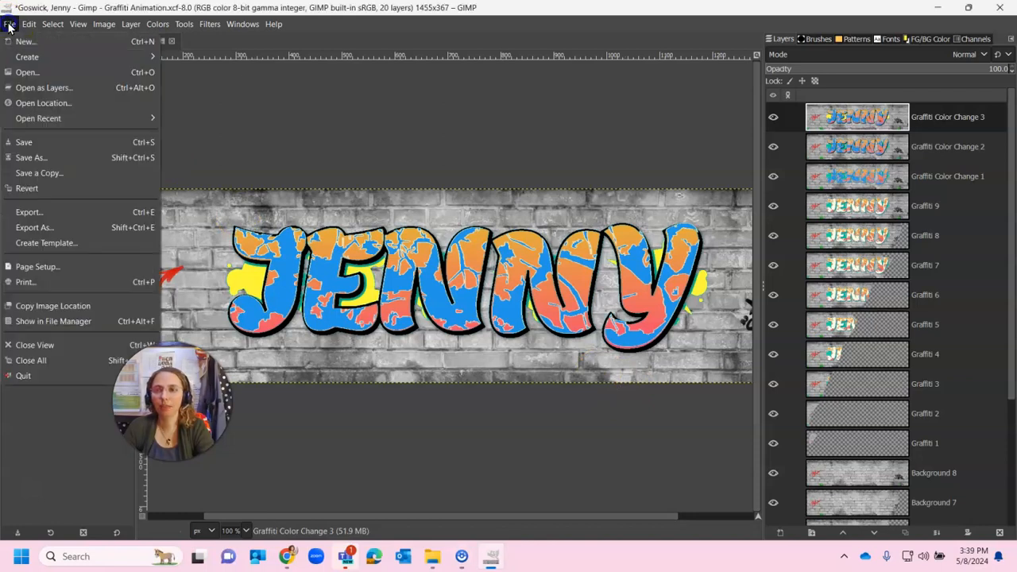
pyautogui.click(37, 149)
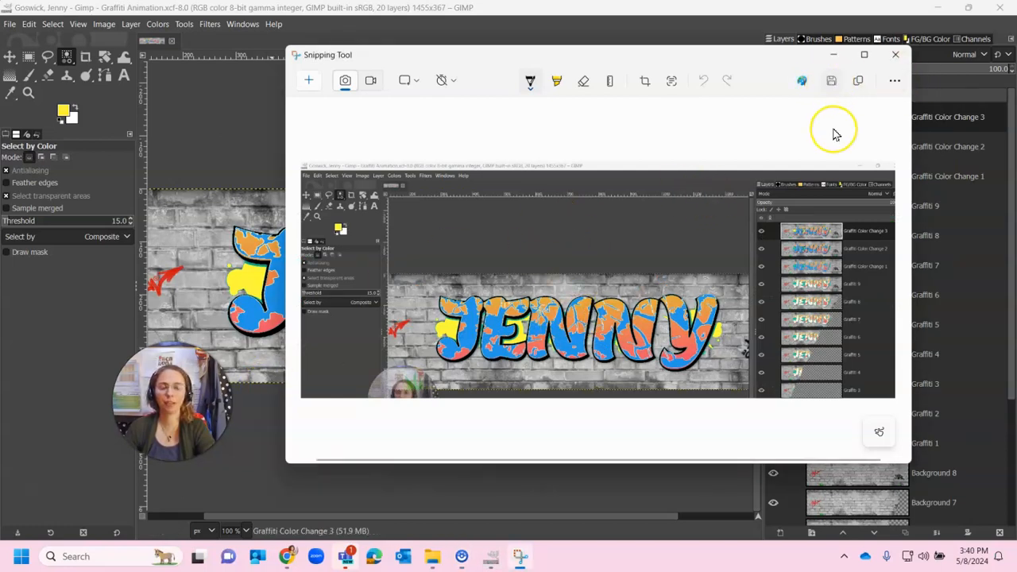
# Step: Save the snipped screenshot as a PNG named 12.05 - Screenshot in the PD4 Digital Art Screenshot folder
pyautogui.click(834, 86)
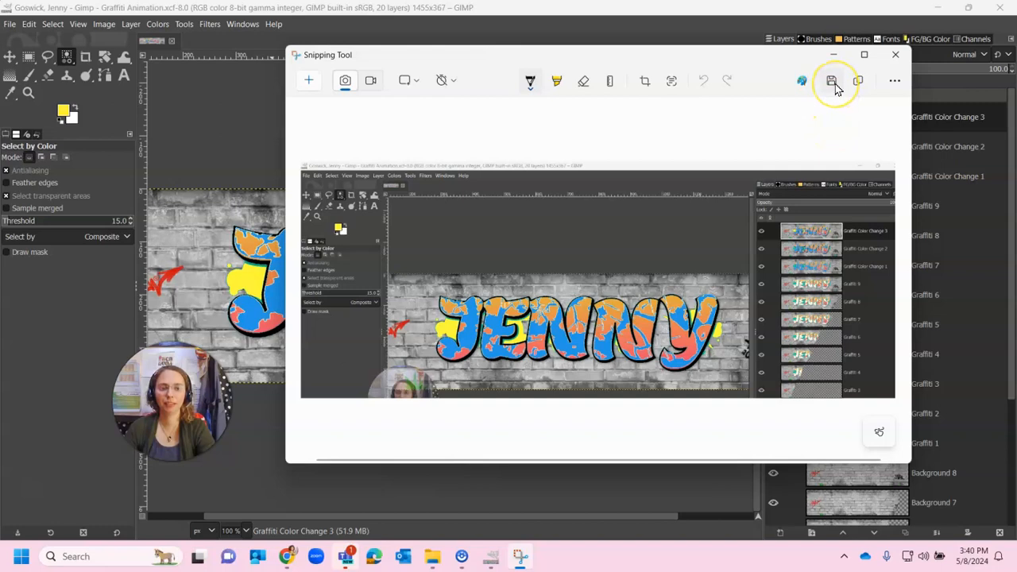
pyautogui.click(834, 86)
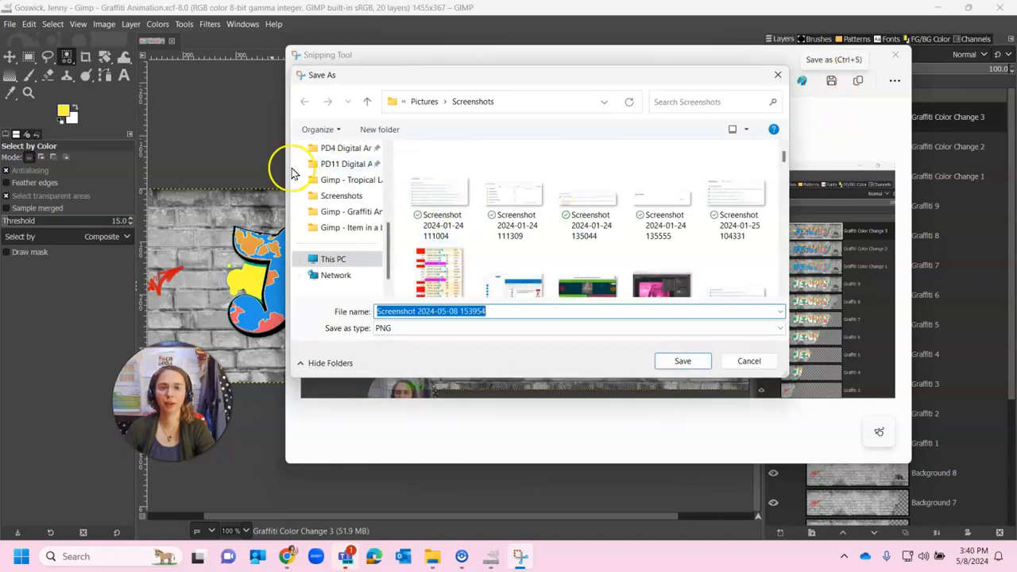
pyautogui.scroll(1, 360, 219)
pyautogui.click(342, 227)
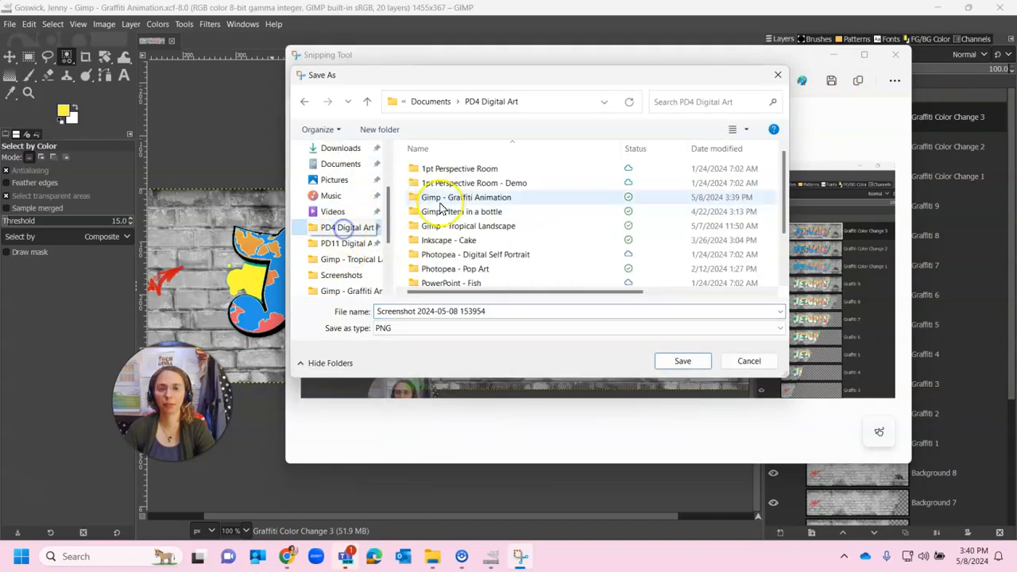
pyautogui.scroll(-2, 489, 248)
pyautogui.doubleClick(449, 264)
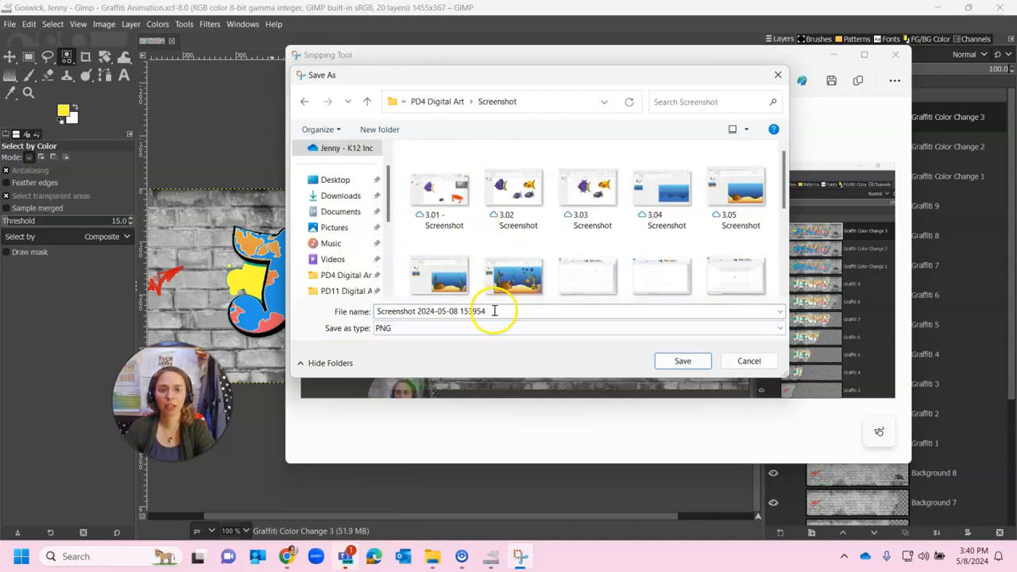
pyautogui.scroll(-5, 520, 231)
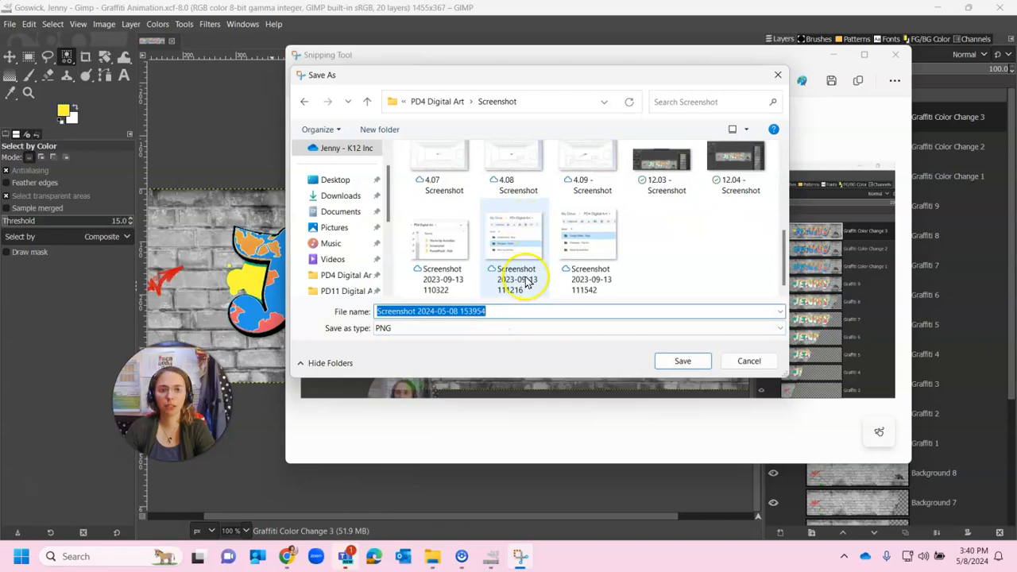
pyautogui.click(501, 311)
pyautogui.hotkey('ctrl', 'a')
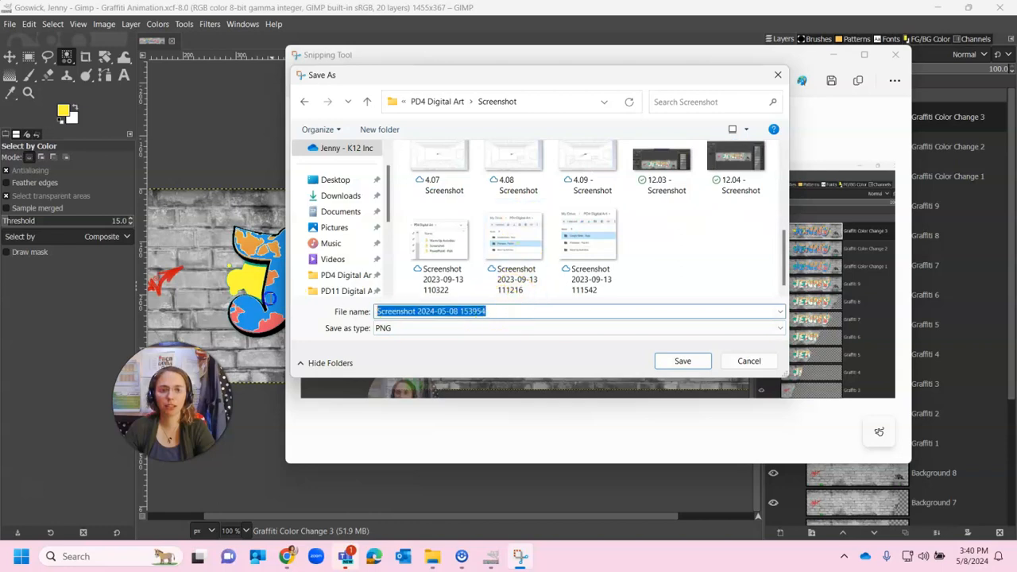
pyautogui.write('12.0')
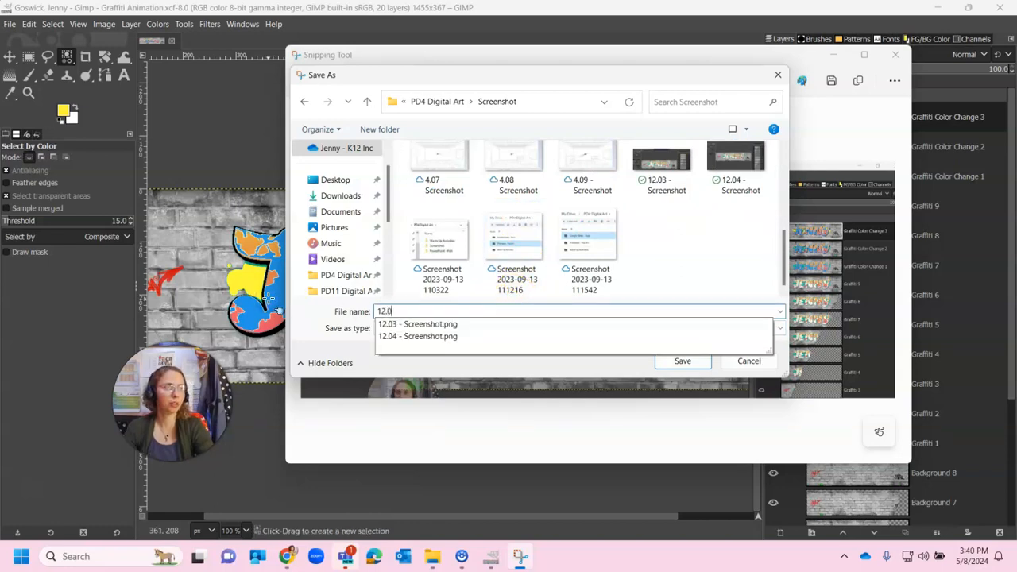
pyautogui.write('5 - Screenshot')
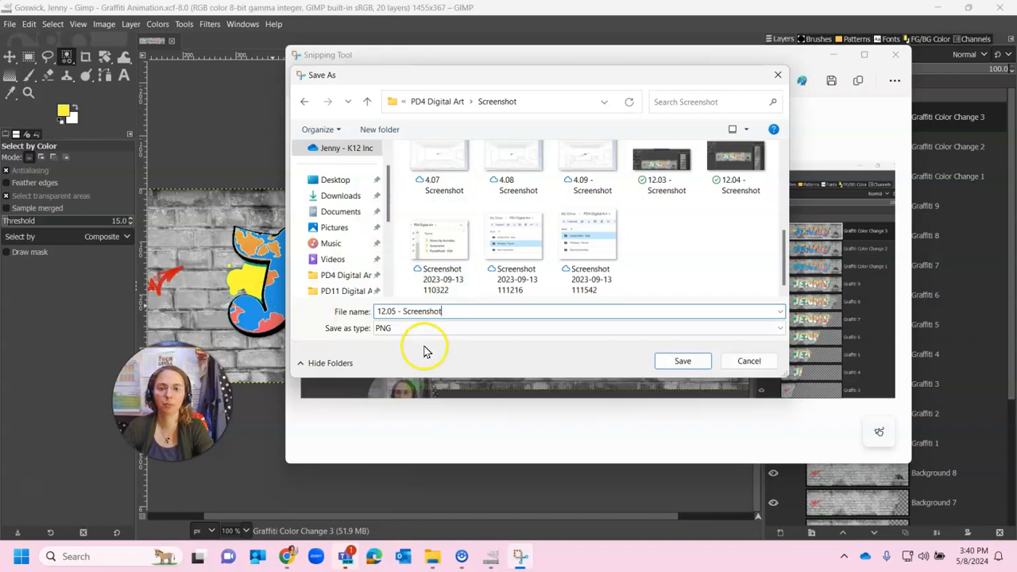
pyautogui.click(683, 361)
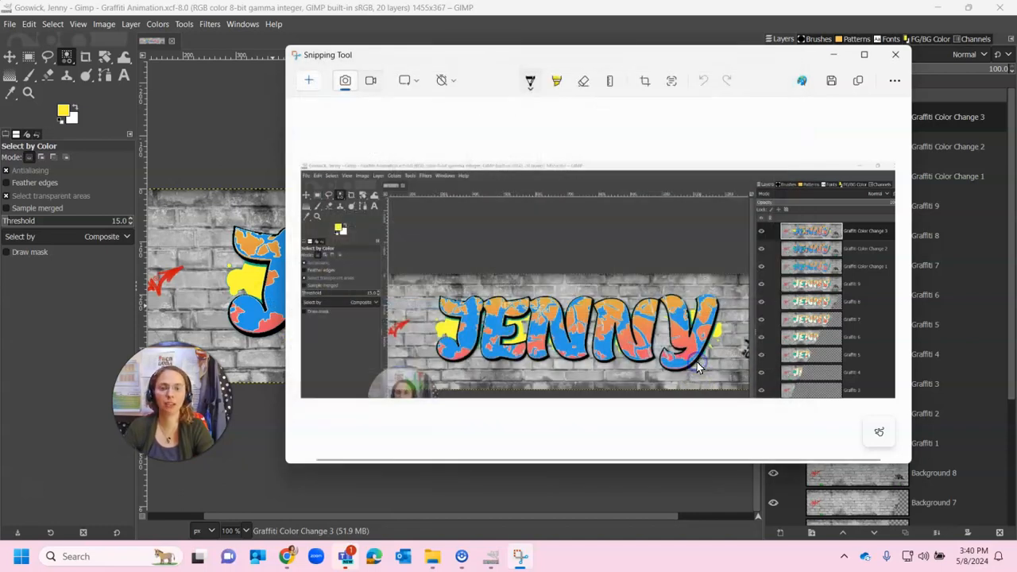
# Step: Switch to the Google Slides progress sketchbook in Chrome
pyautogui.click(833, 54)
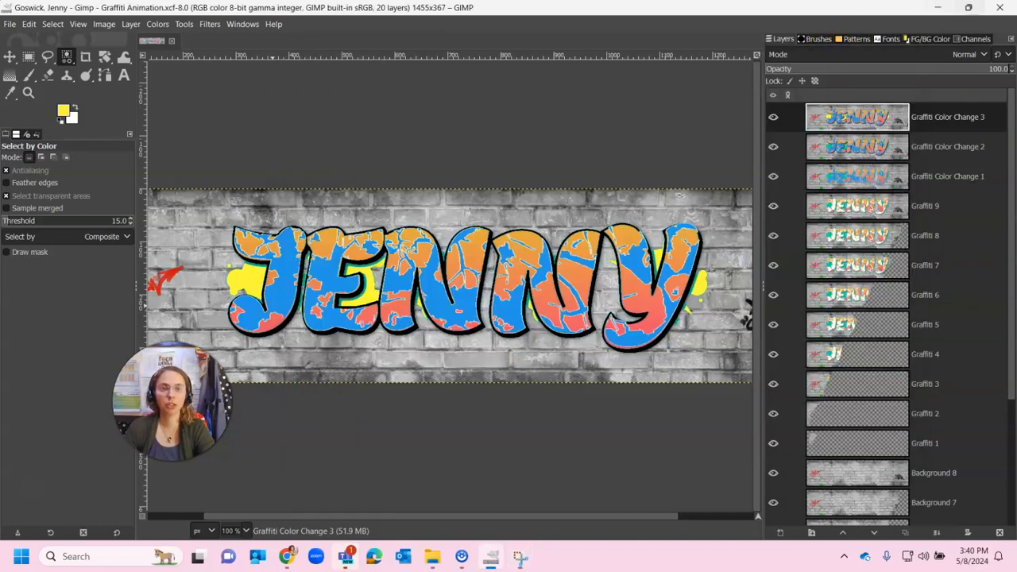
pyautogui.click(936, 11)
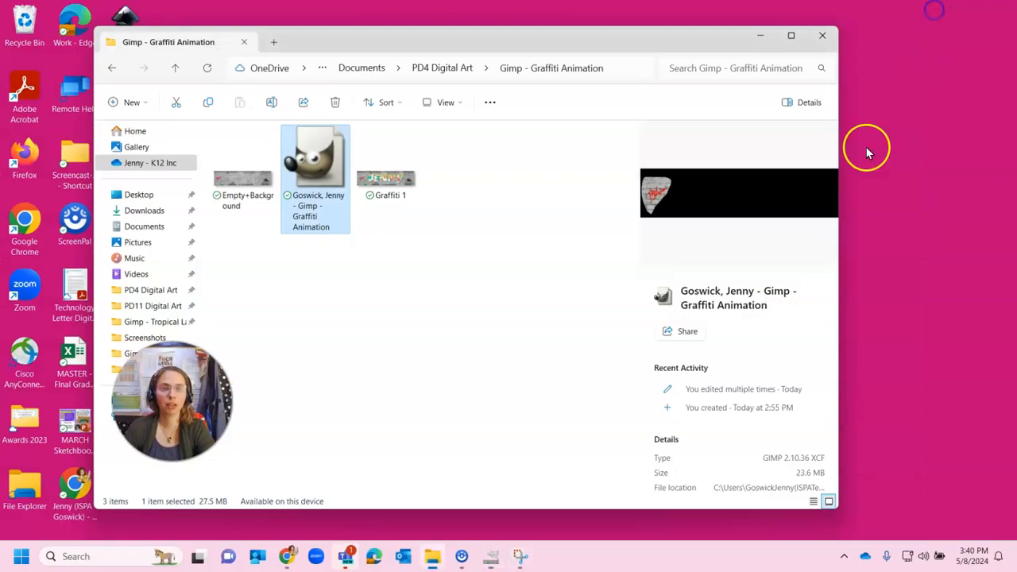
pyautogui.click(761, 36)
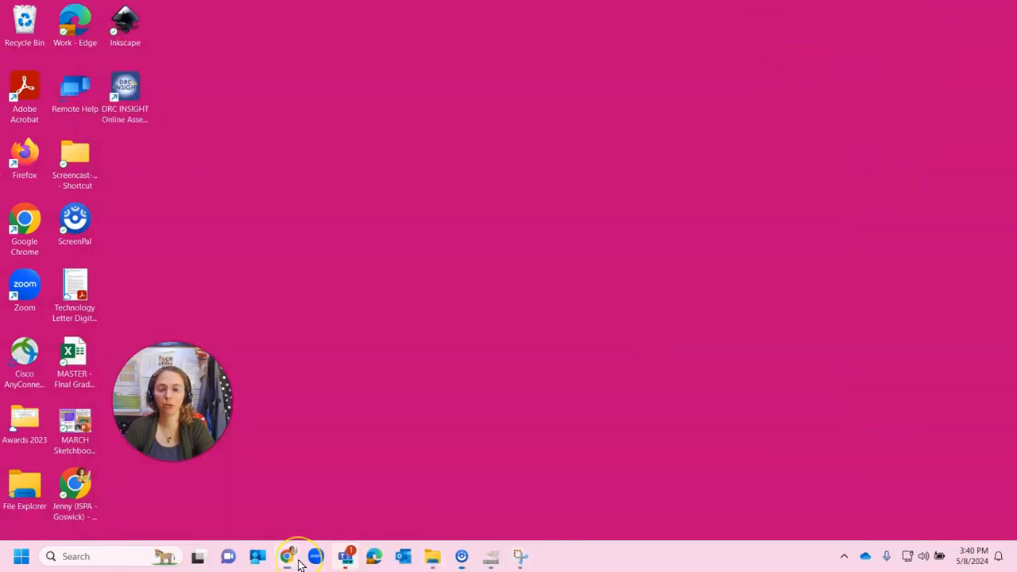
pyautogui.moveTo(290, 562)
pyautogui.click(470, 497)
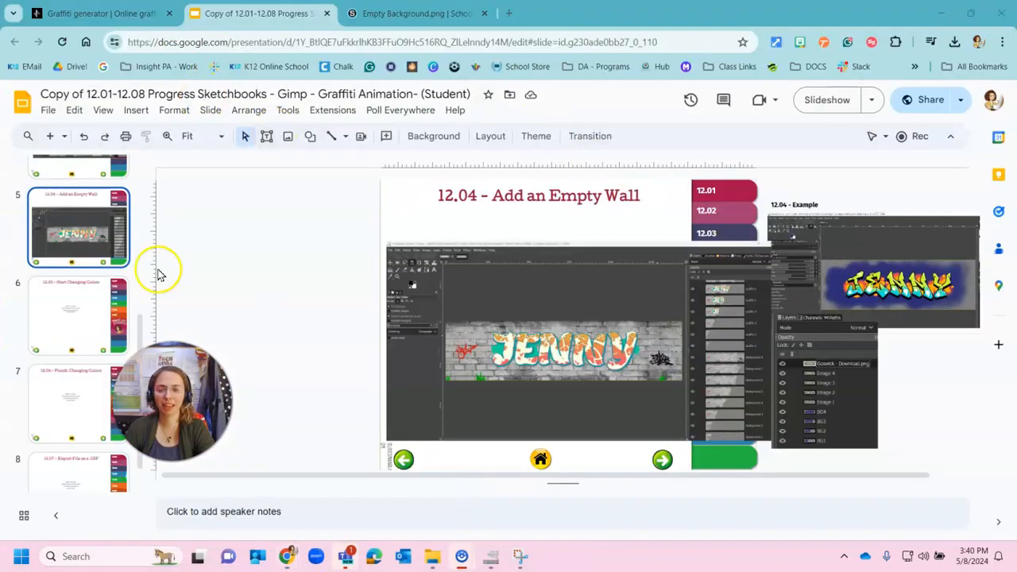
# Step: Paste the screenshot onto the 12.05 – Start Changing Colors slide and move it up into the canvas area
pyautogui.click(81, 305)
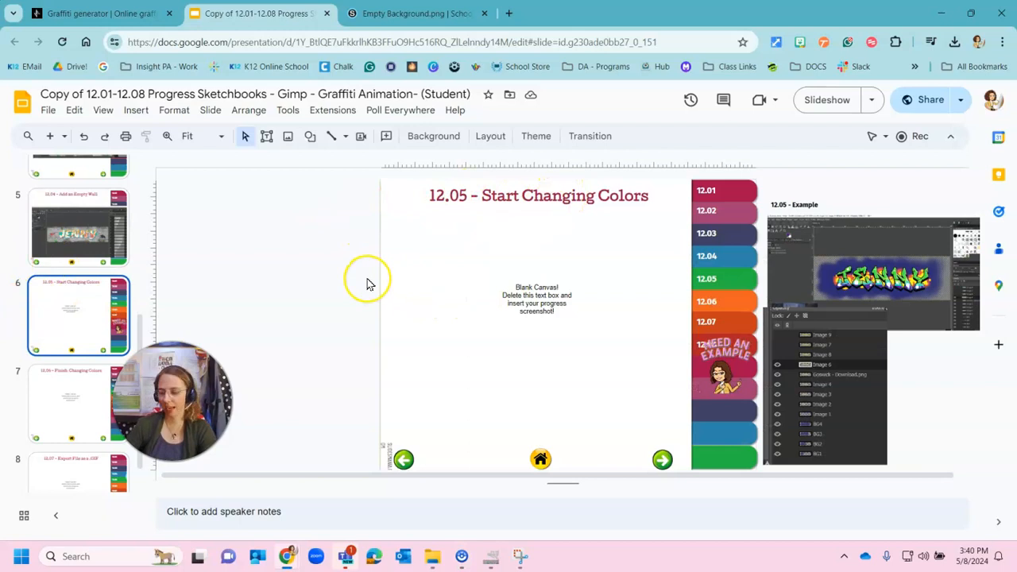
pyautogui.hotkey('ctrl', 'v')
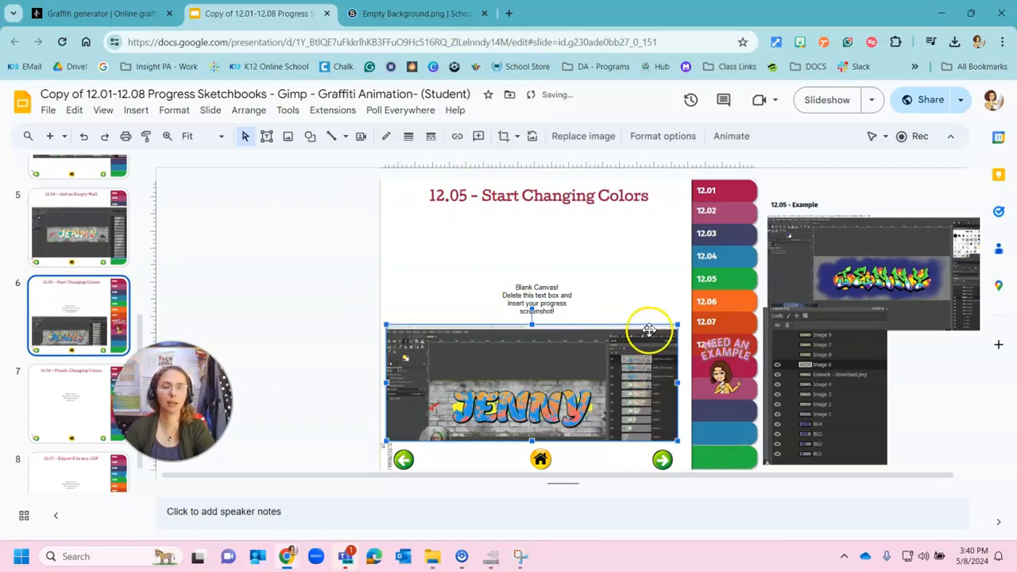
pyautogui.moveTo(673, 326); pyautogui.dragTo(658, 283)
pyautogui.click(324, 291)
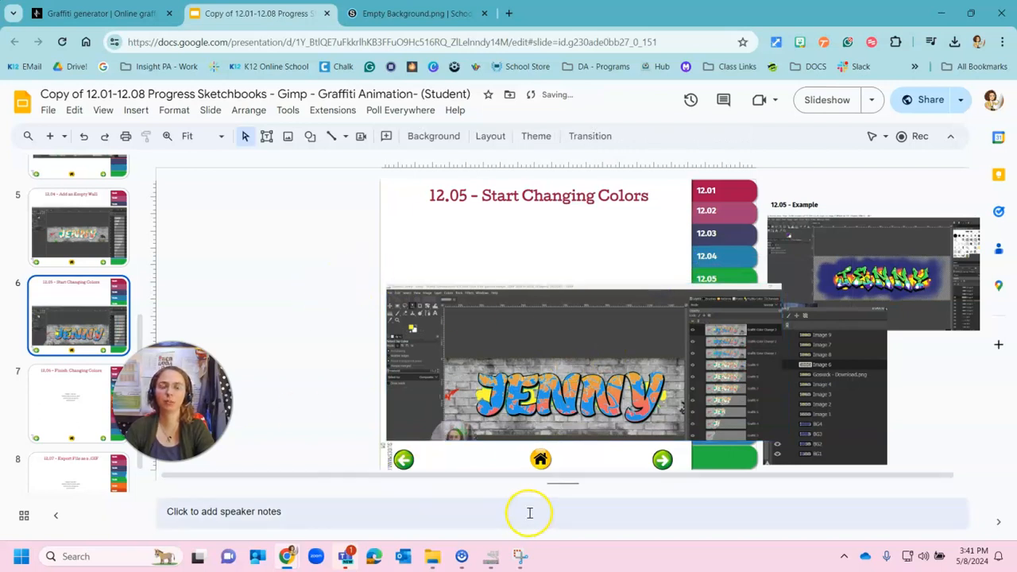